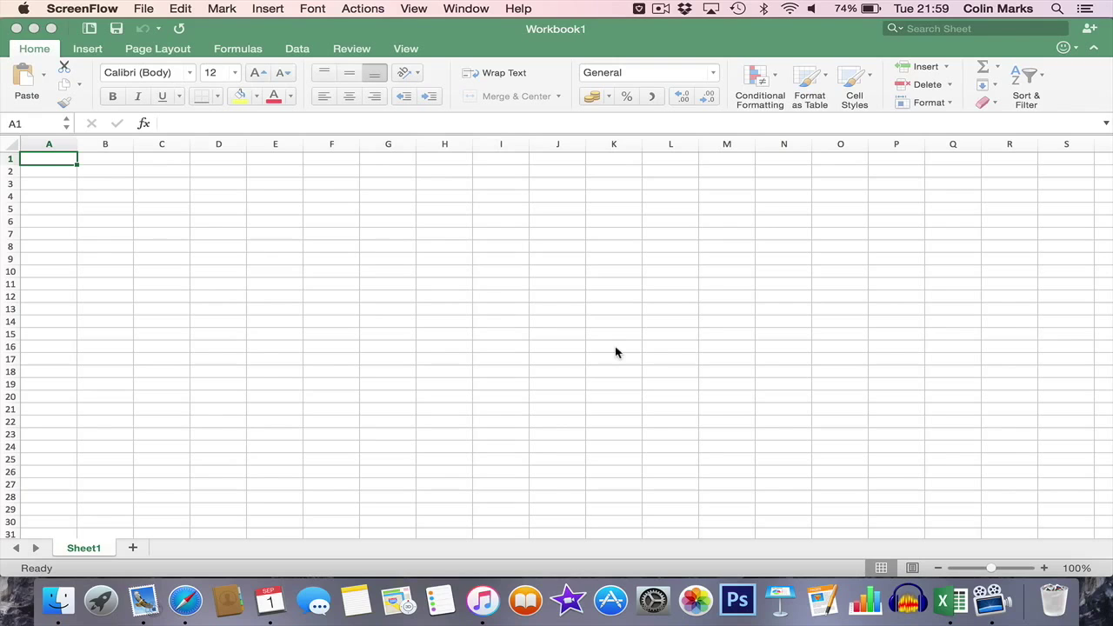
- Switch from Excel to Maps and to Finder to compare their application menus, returning to the Excel workbook after each
left_click(523, 47)
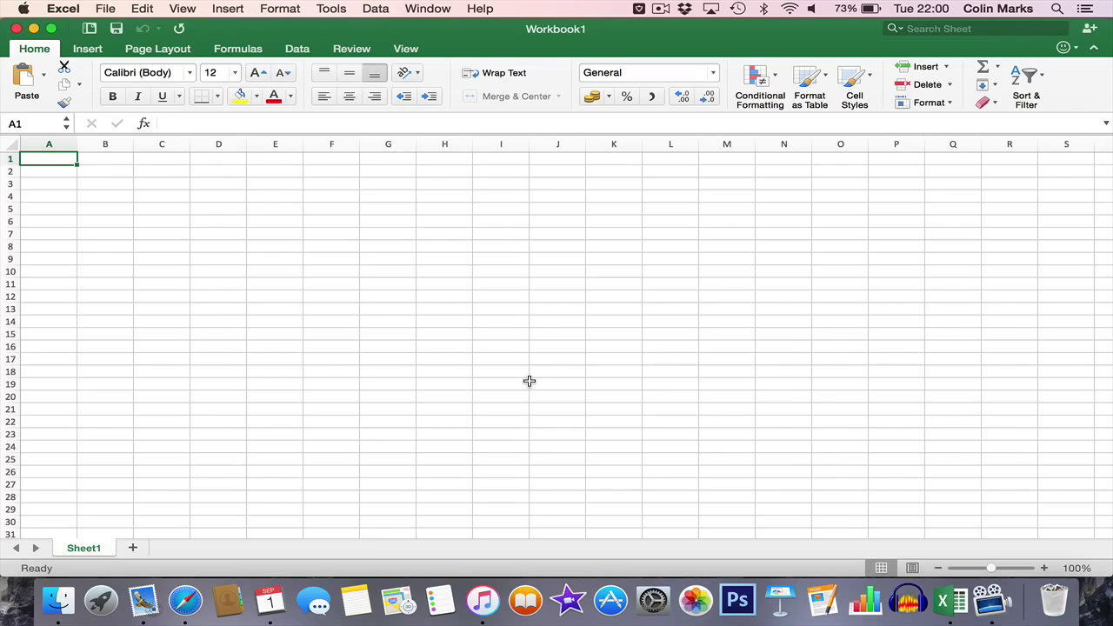
left_click(398, 600)
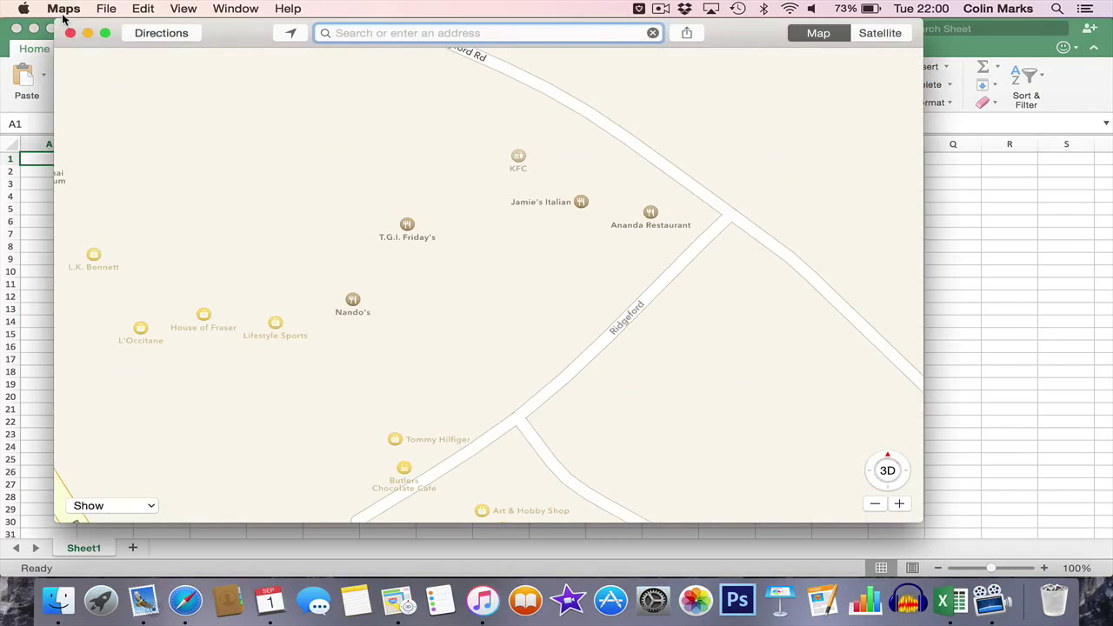
left_click(35, 206)
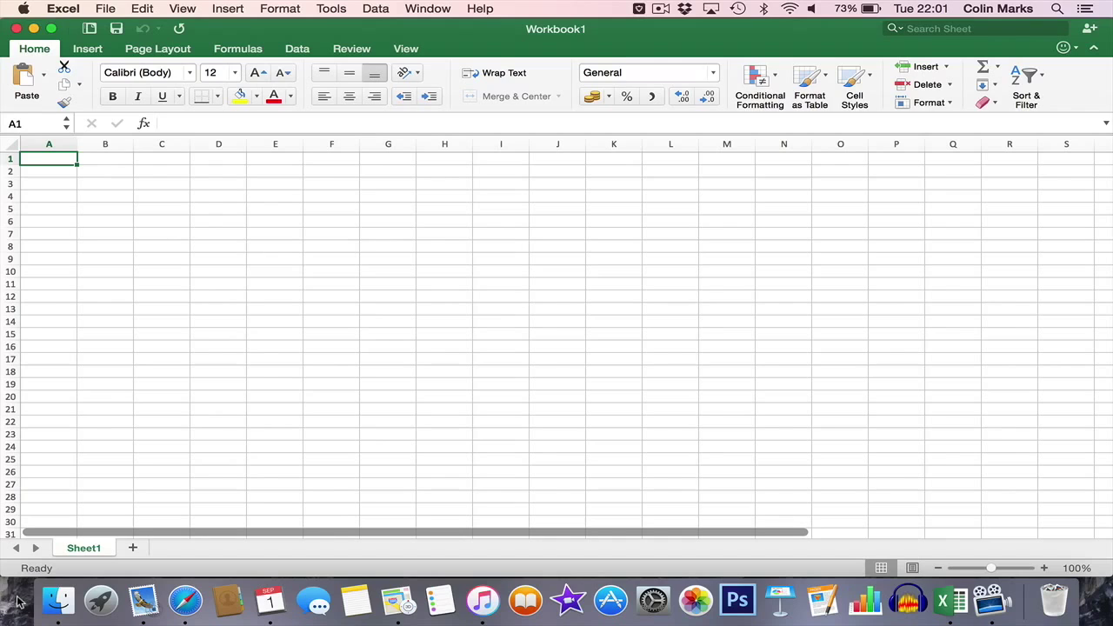
left_click(17, 600)
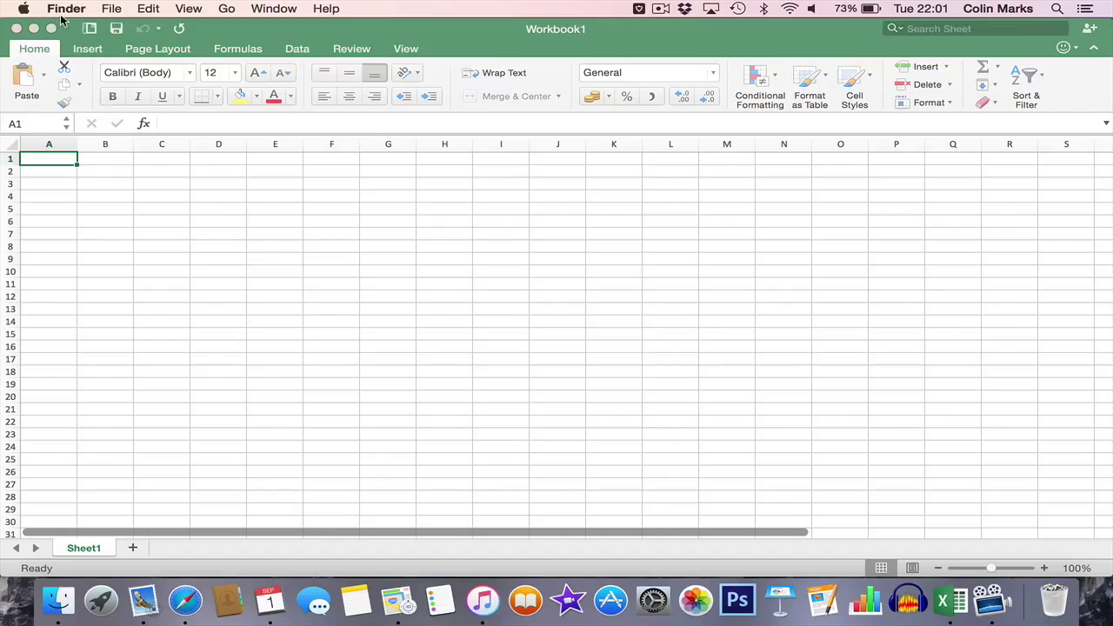
left_click(347, 31)
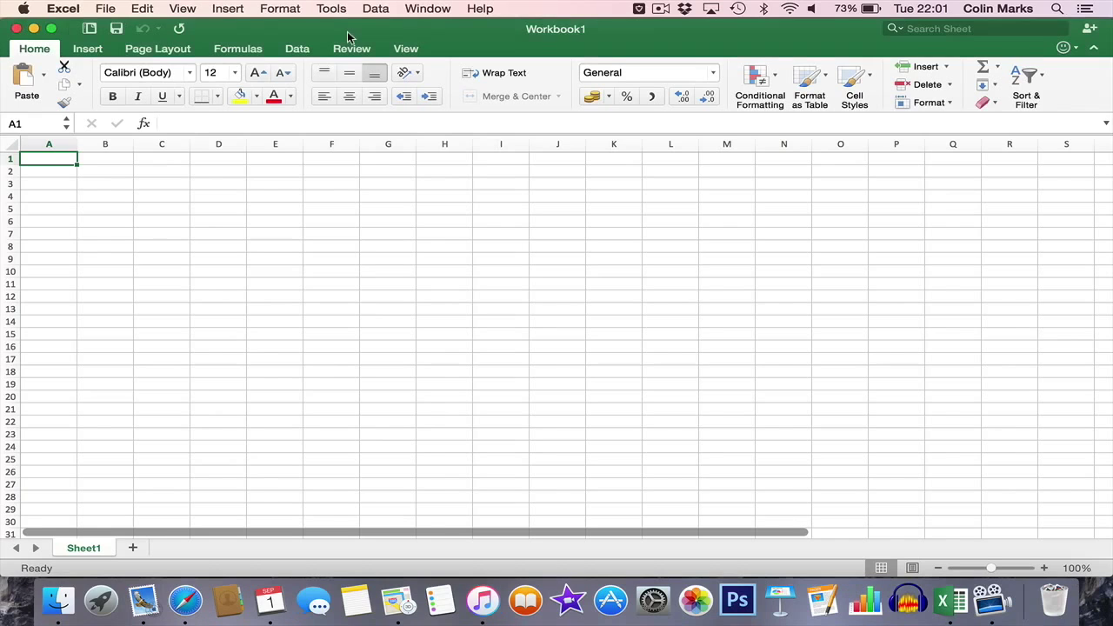
- Expand the workbook window to full screen and restore it to its normal size
left_click(53, 29)
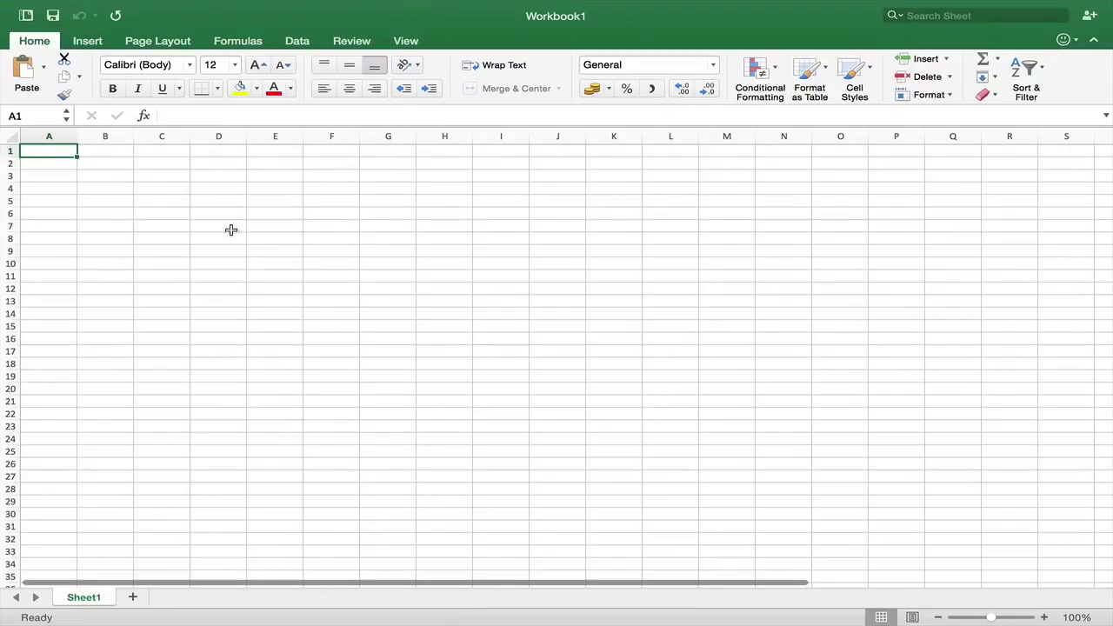
mouse_move(191, 4)
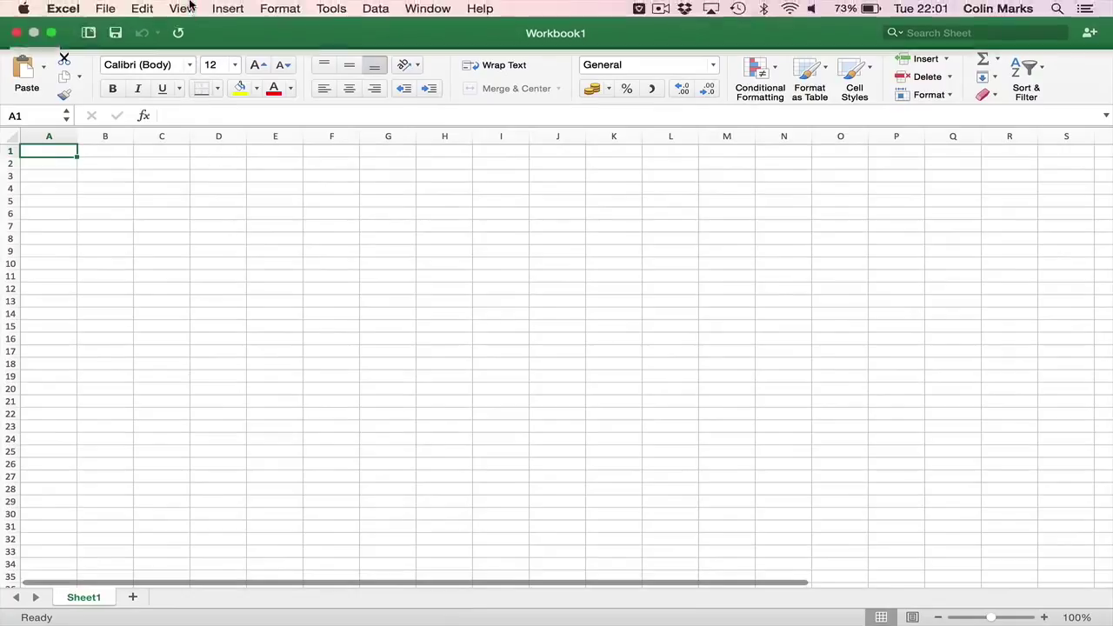
left_click(53, 33)
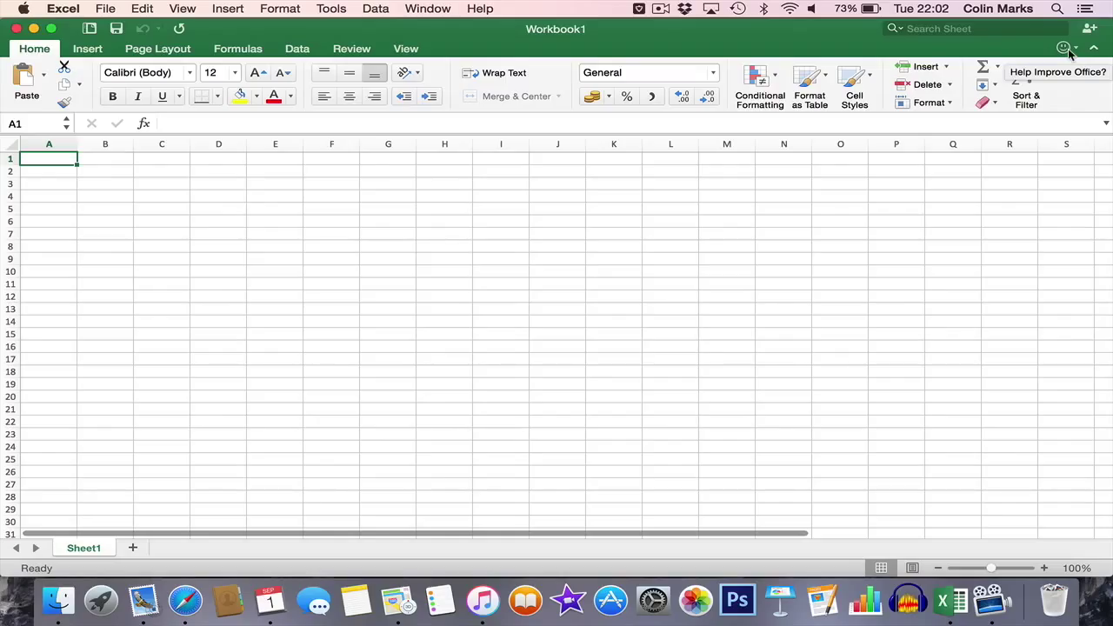
- Look at the available feedback options without choosing one, and collapse and re-expand the ribbon
left_click(1066, 48)
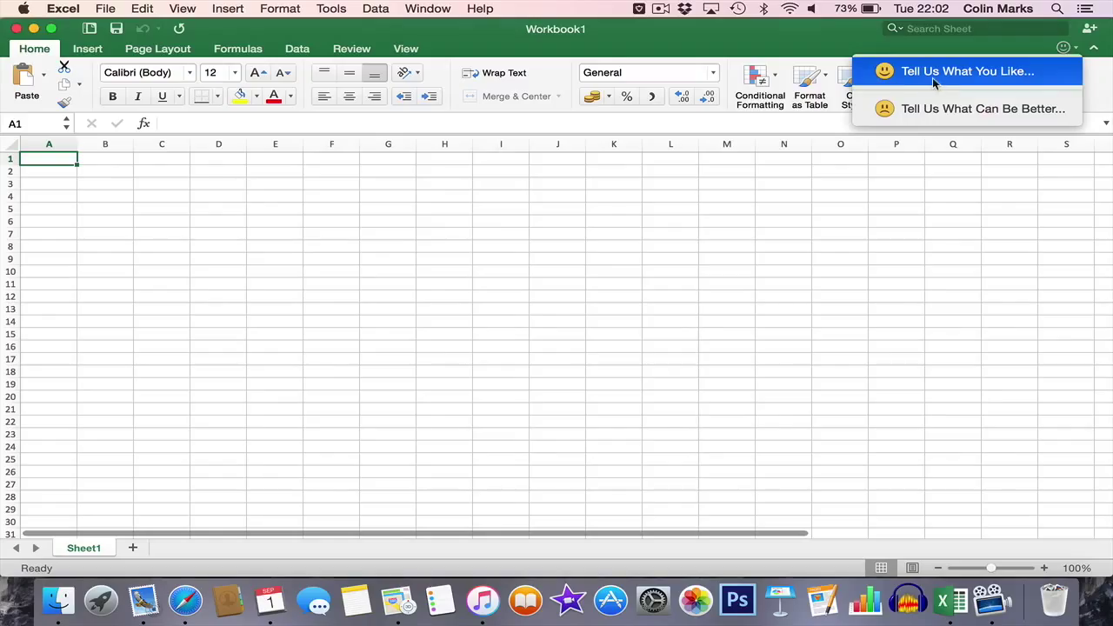
left_click(847, 54)
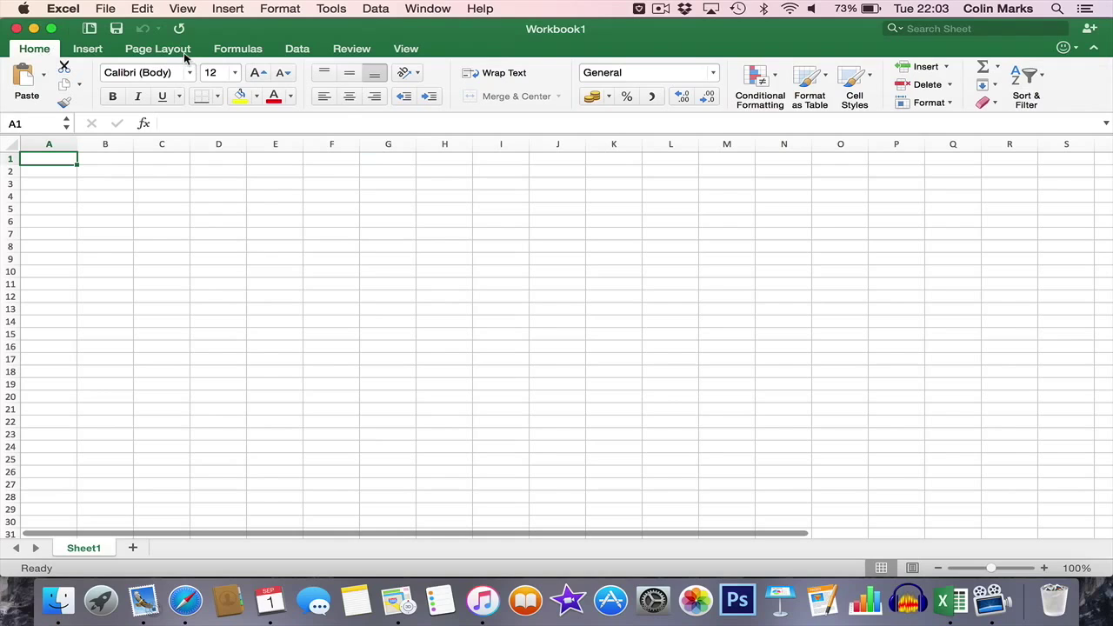
left_click(1095, 48)
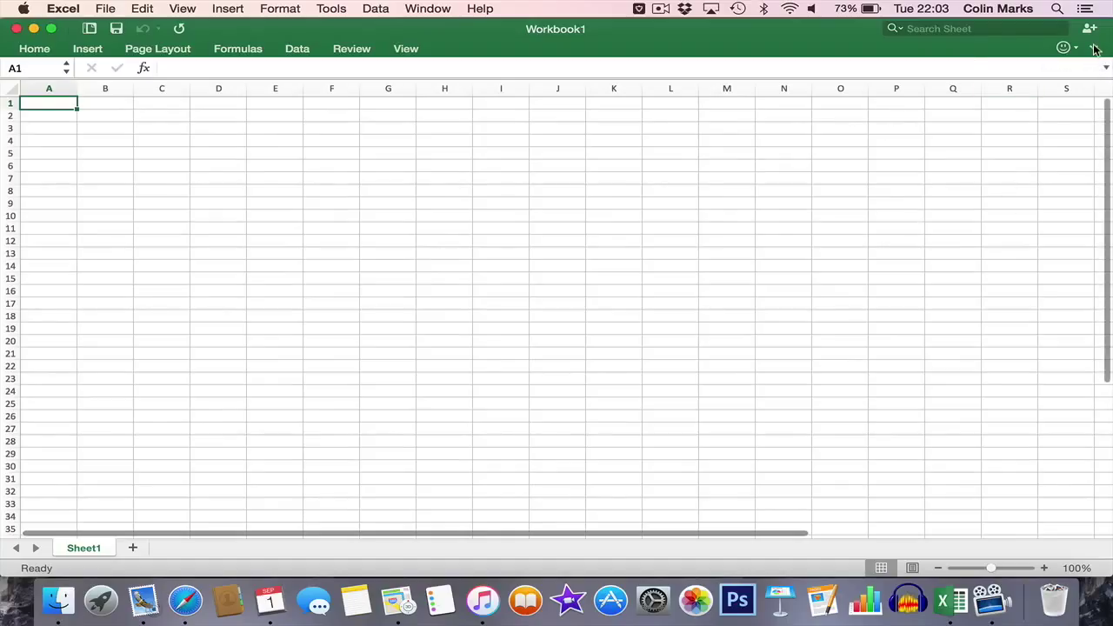
left_click(1095, 49)
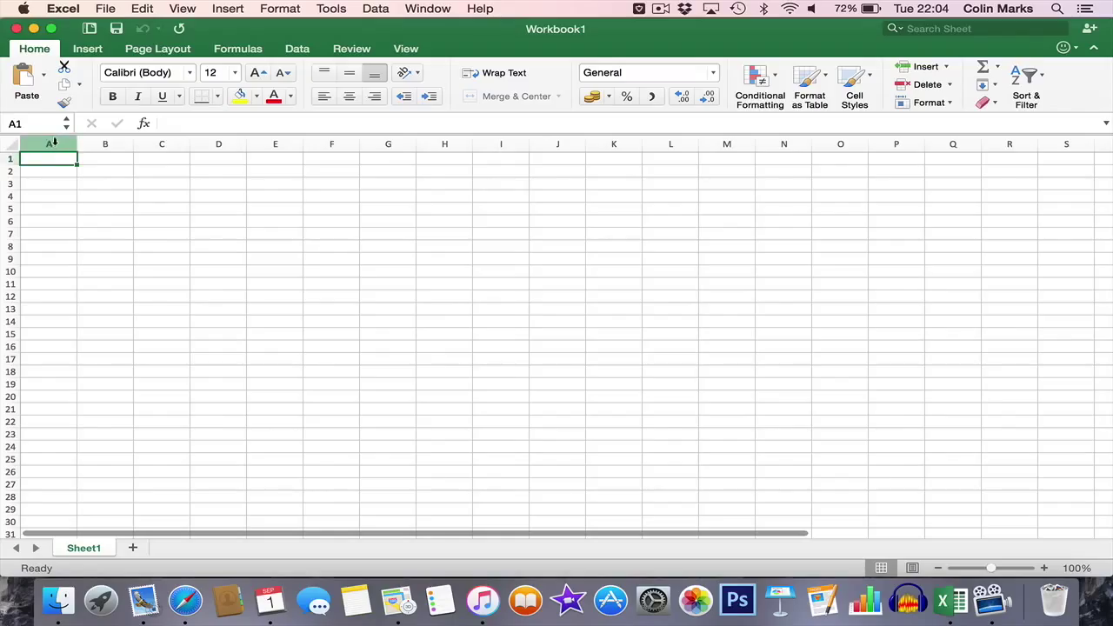
- Select the whole of column A, the whole of row 1 and the single cell A1 in turn
left_click(54, 141)
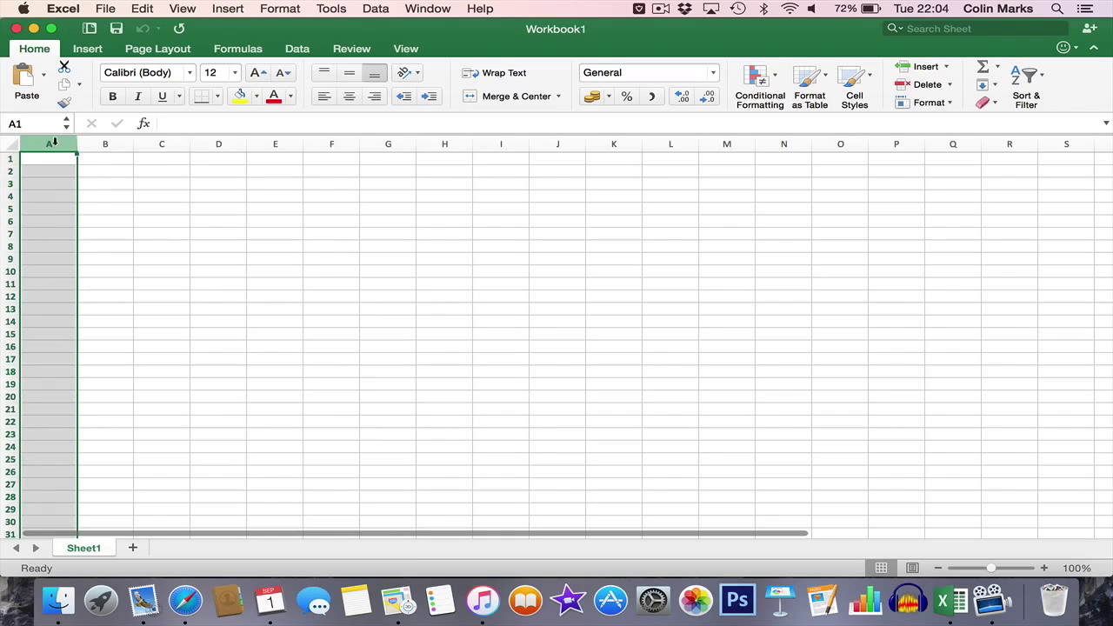
left_click(10, 157)
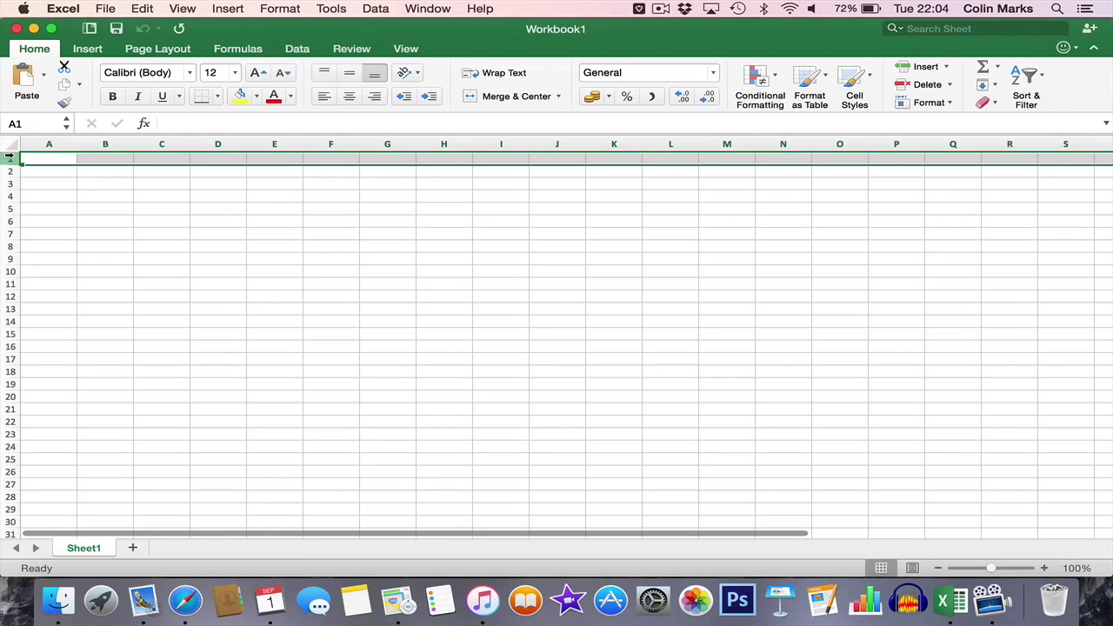
left_click(54, 159)
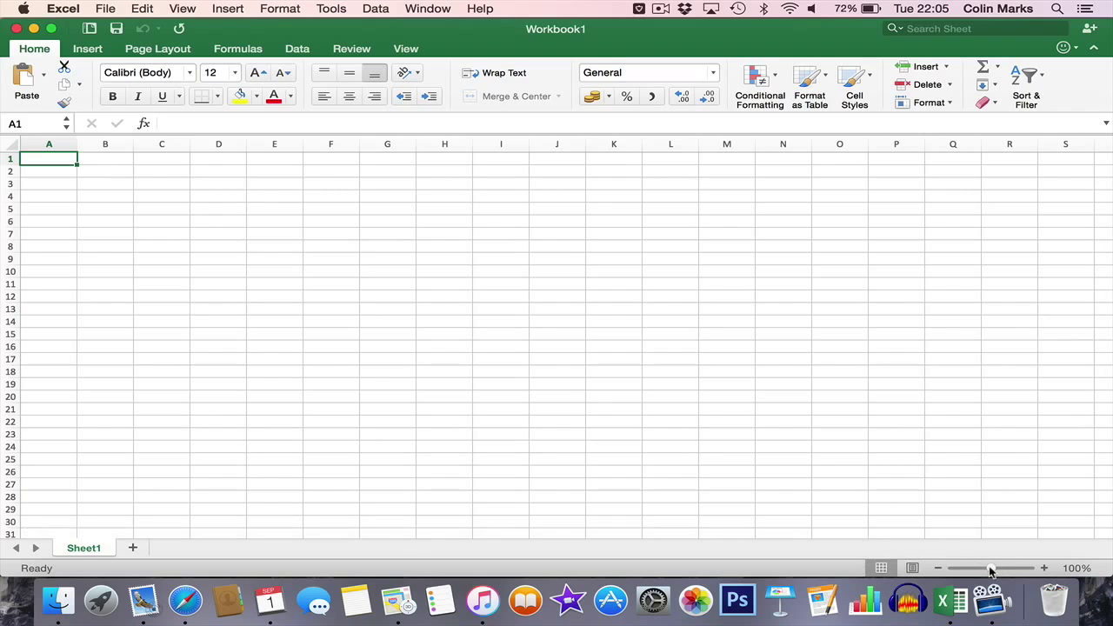
- Reduce the sheet zoom to 96% and set it back to 100%
mouse_move(990, 568)
left_mouse_down()
mouse_move(962, 568)
mouse_move(1009, 568)
mouse_move(988, 570)
left_mouse_up()
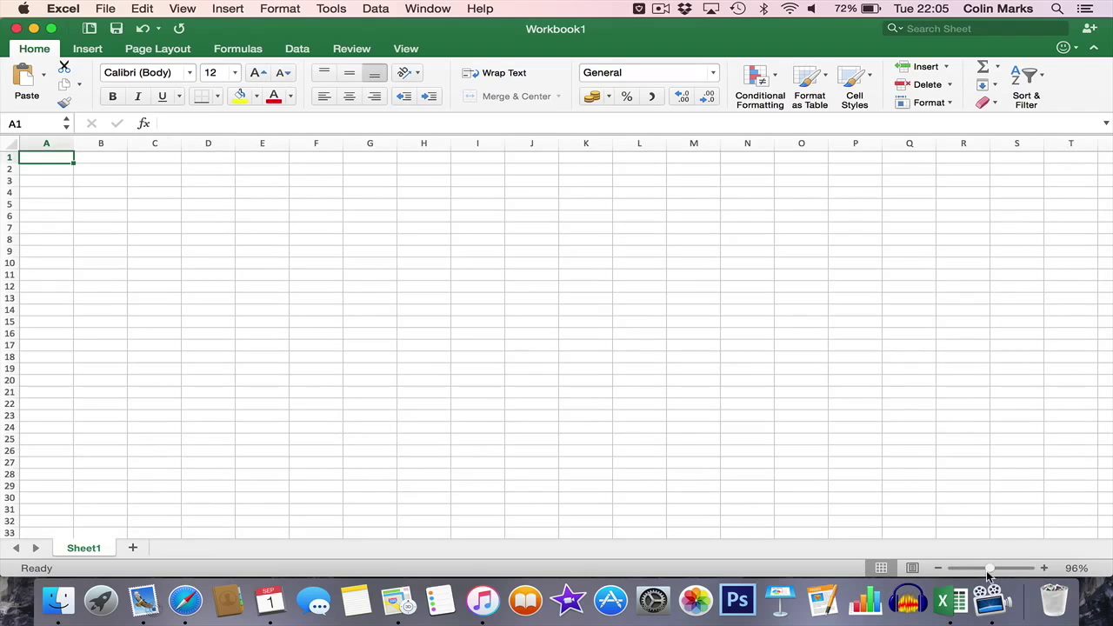
left_click(1077, 568)
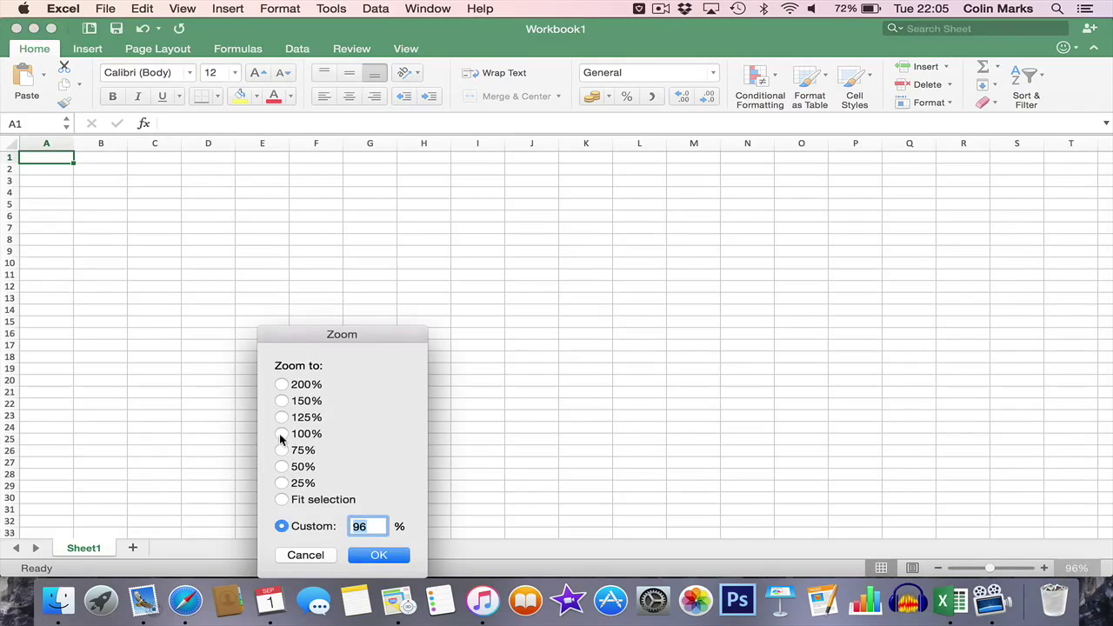
left_click(281, 433)
left_click(366, 557)
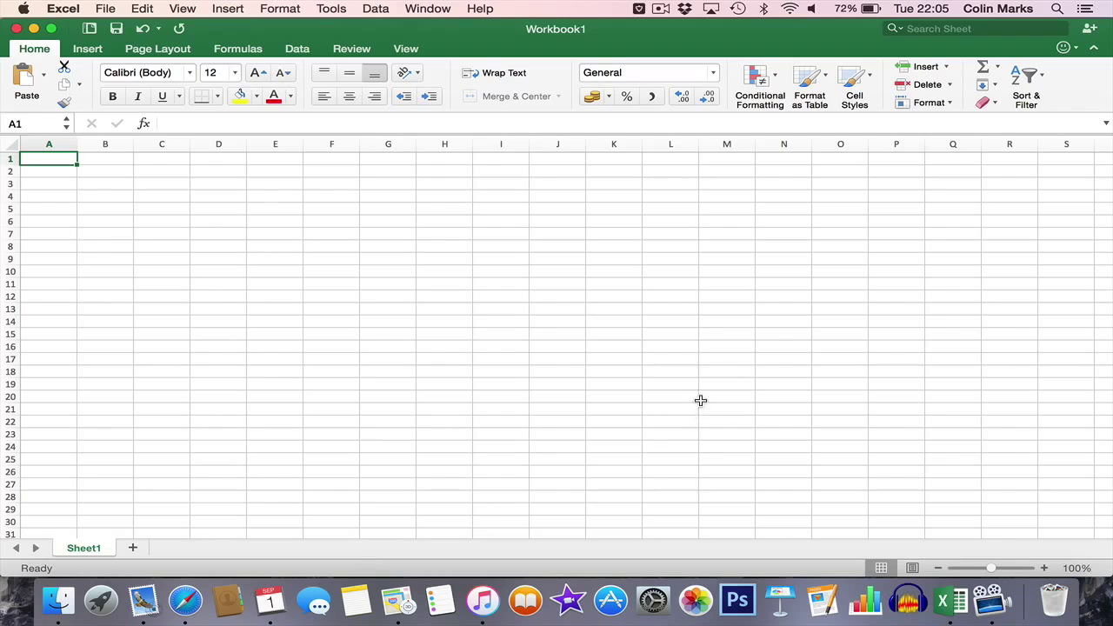
- Look through the lower rows of the empty sheet, return to row 1, and select cells J20 and H11 in turn
scroll(930, 322, "down", 2)
scroll(931, 322, "up", 2)
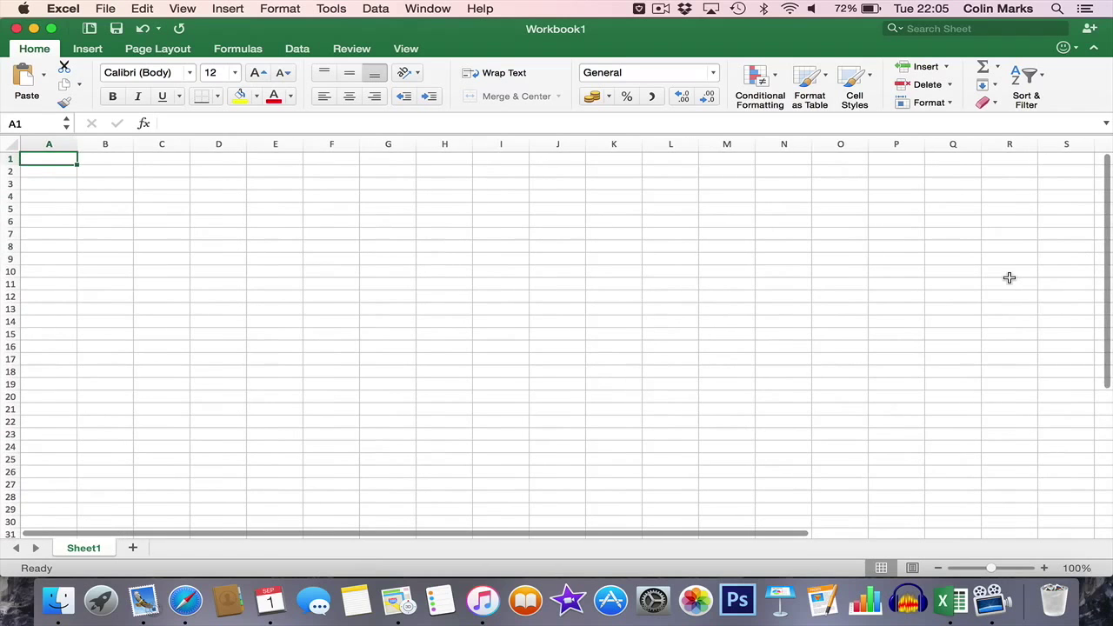
scroll(1009, 277, "down", 2)
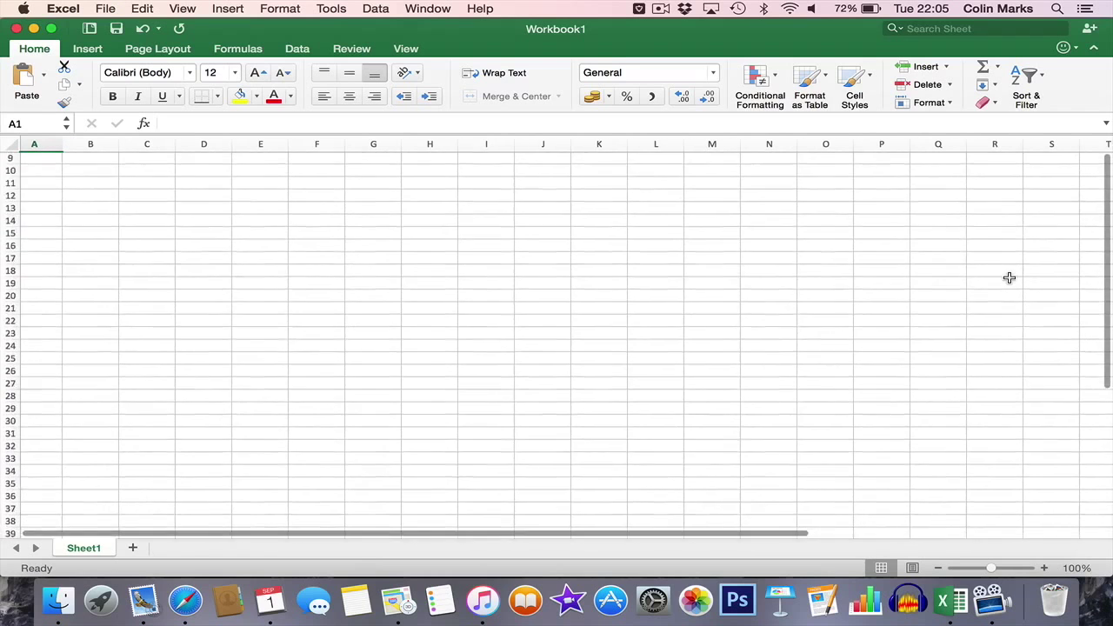
scroll(1009, 278, "up", 2)
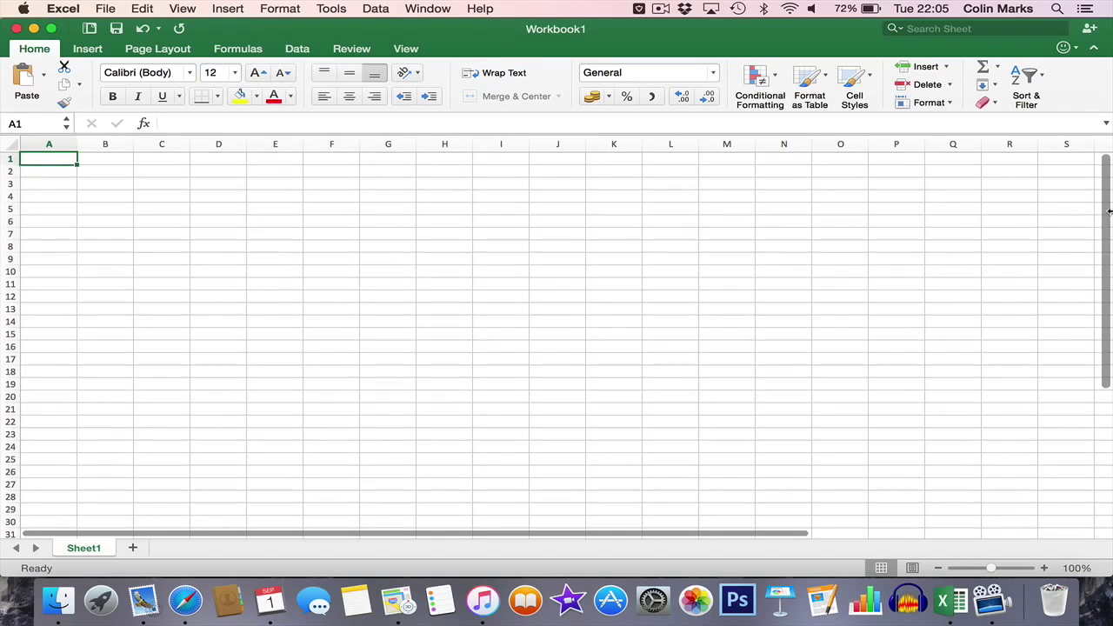
left_click(571, 393)
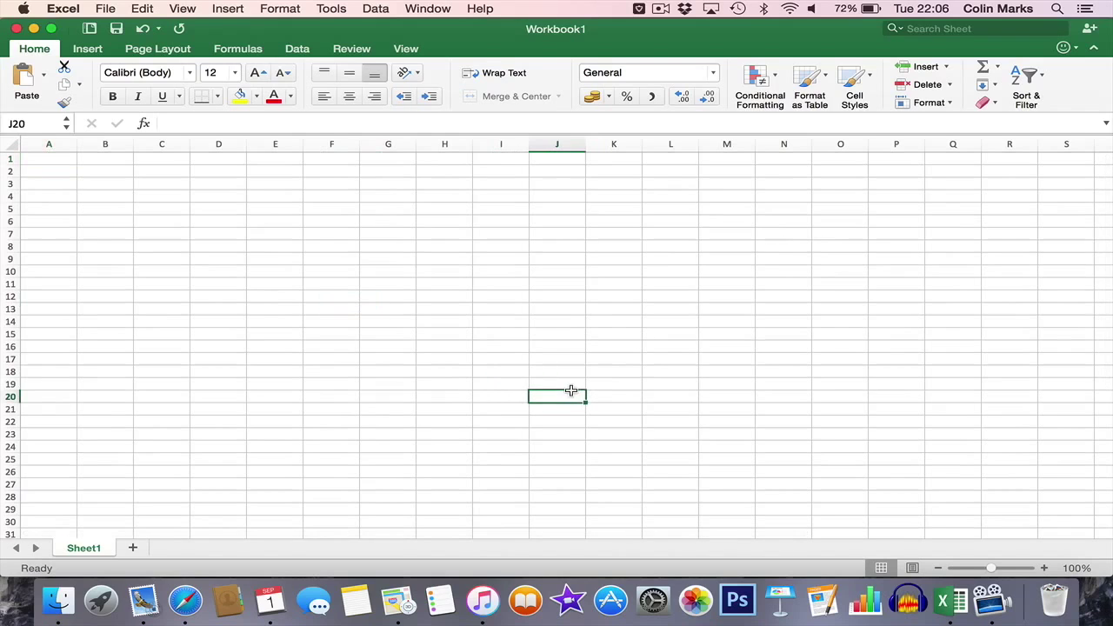
left_click(428, 280)
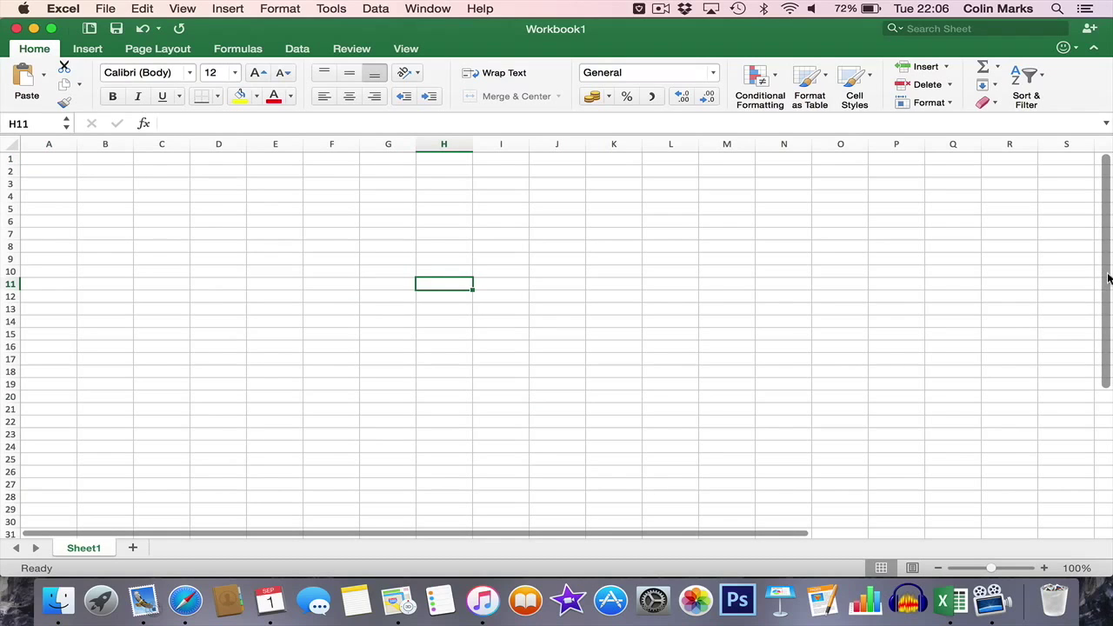
mouse_move(1108, 278)
left_mouse_down()
mouse_move(1108, 352)
mouse_move(1108, 276)
left_mouse_up()
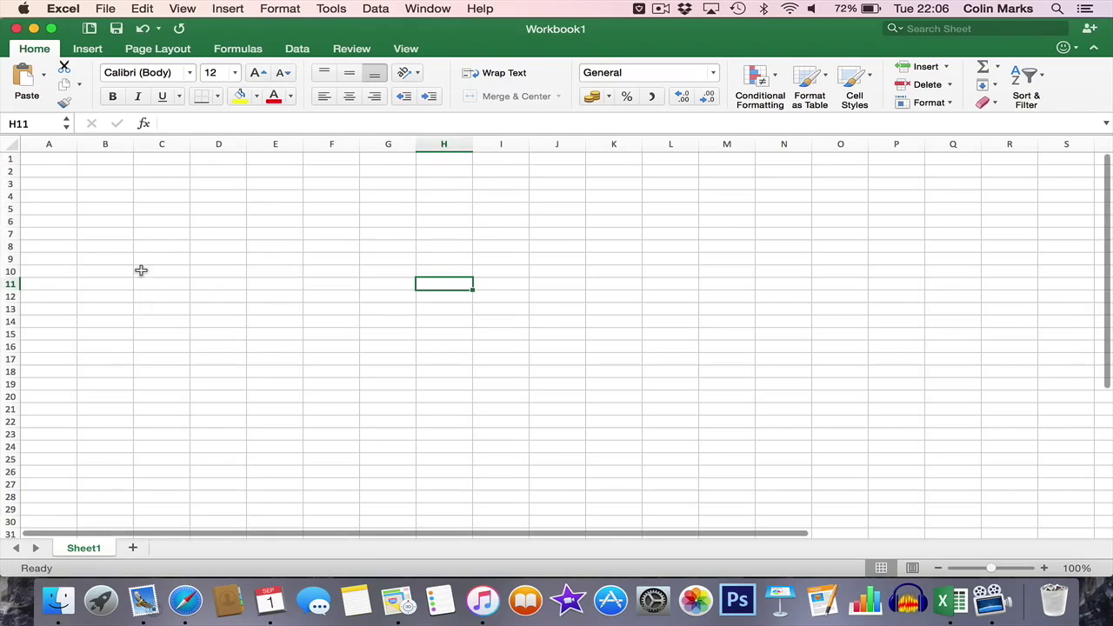
- Enter 45 in cells C2 and C3 and select both to view their average, count and sum
left_click(167, 169)
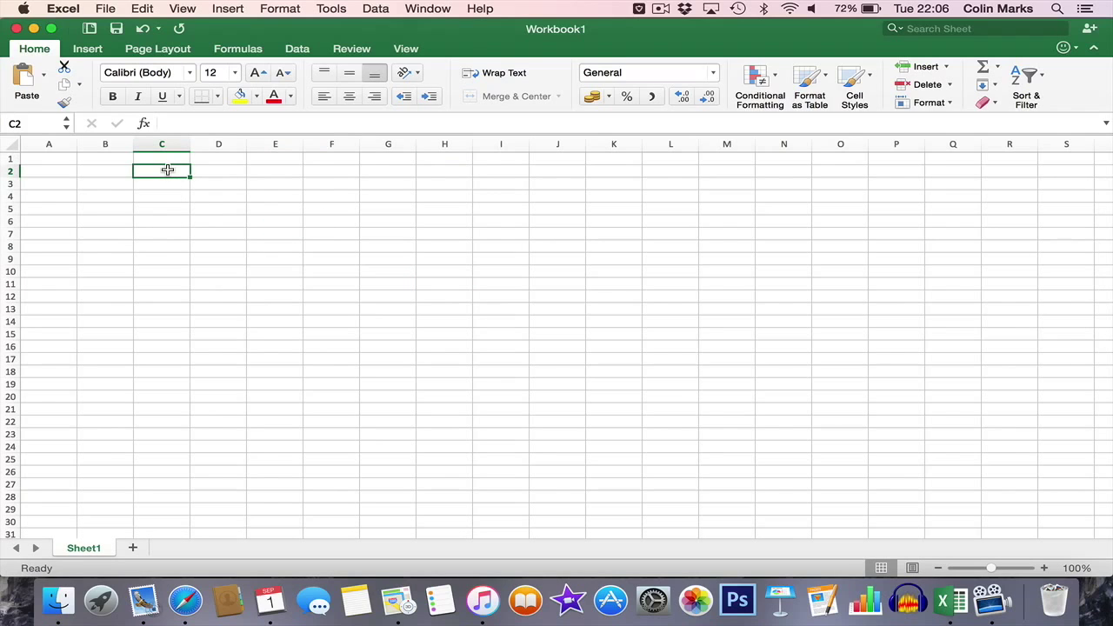
type("45")
key("Return")
type("45")
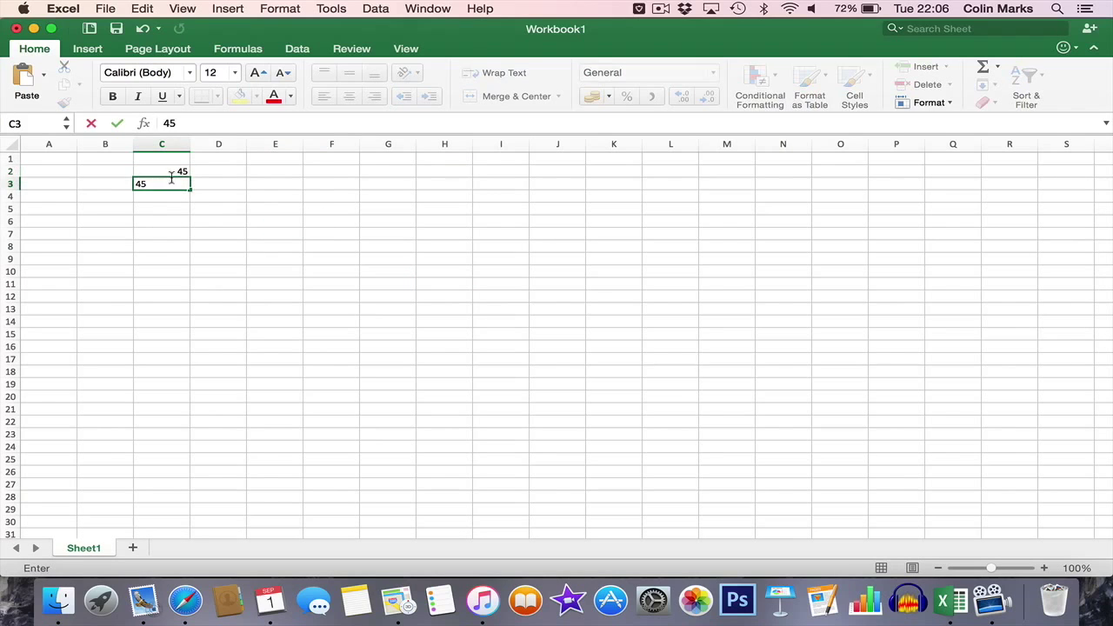
left_click_drag(167, 171, 167, 185)
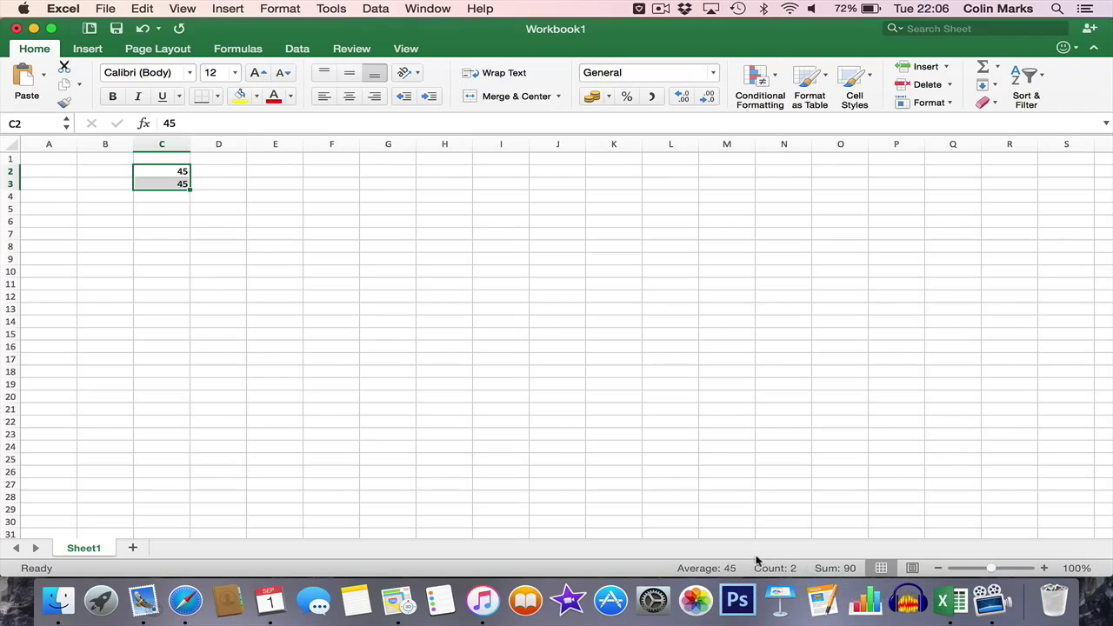
- Enter 564 in C3, 4567 in C4 and 543 in C5, and select C2:C5 to view their average, count and sum
left_click(164, 183)
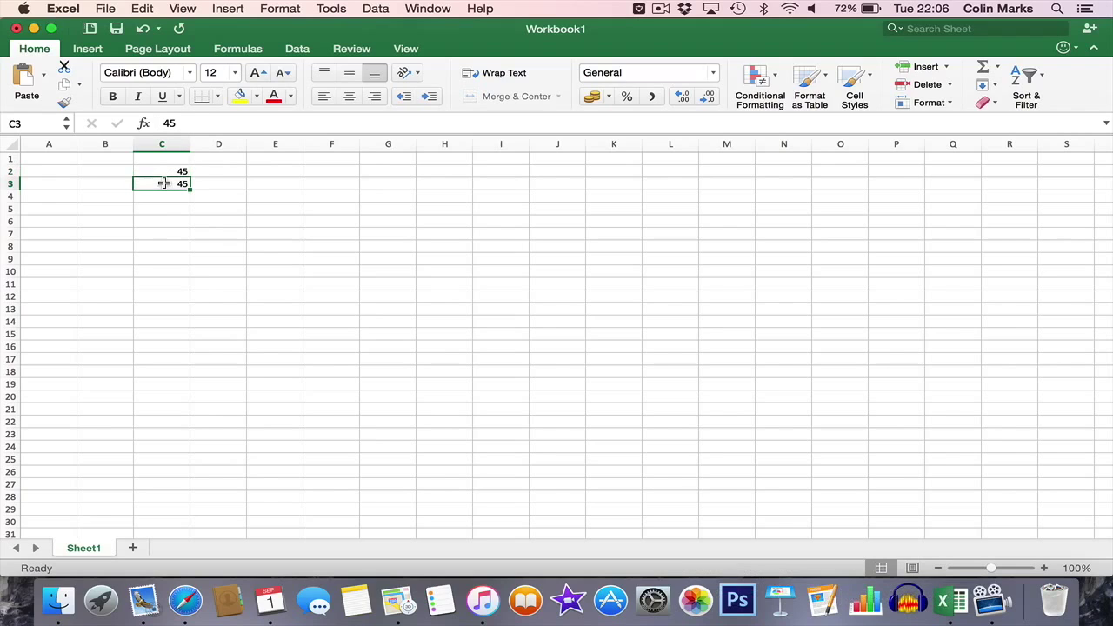
type("564")
left_click(168, 196)
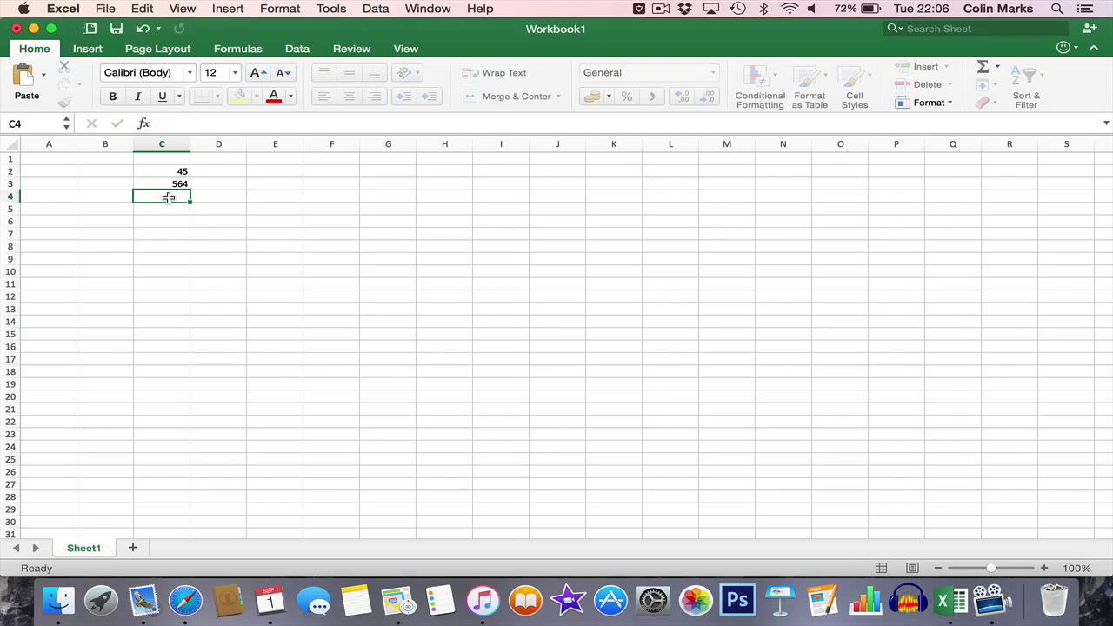
type("4567")
key("Return")
type("543")
left_click(247, 233)
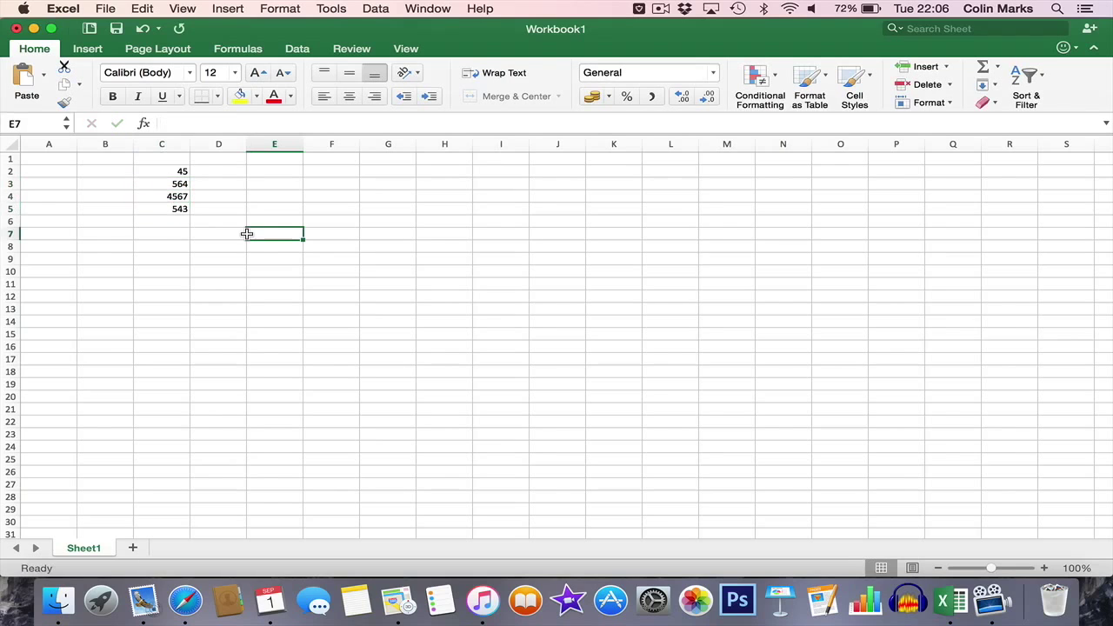
left_click_drag(174, 172, 171, 205)
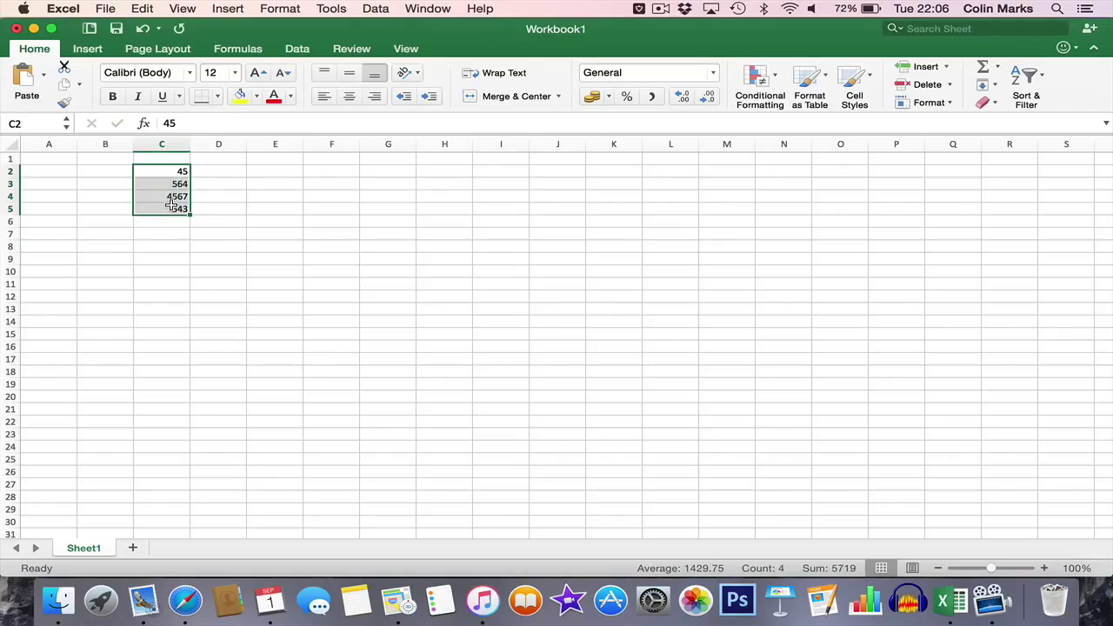